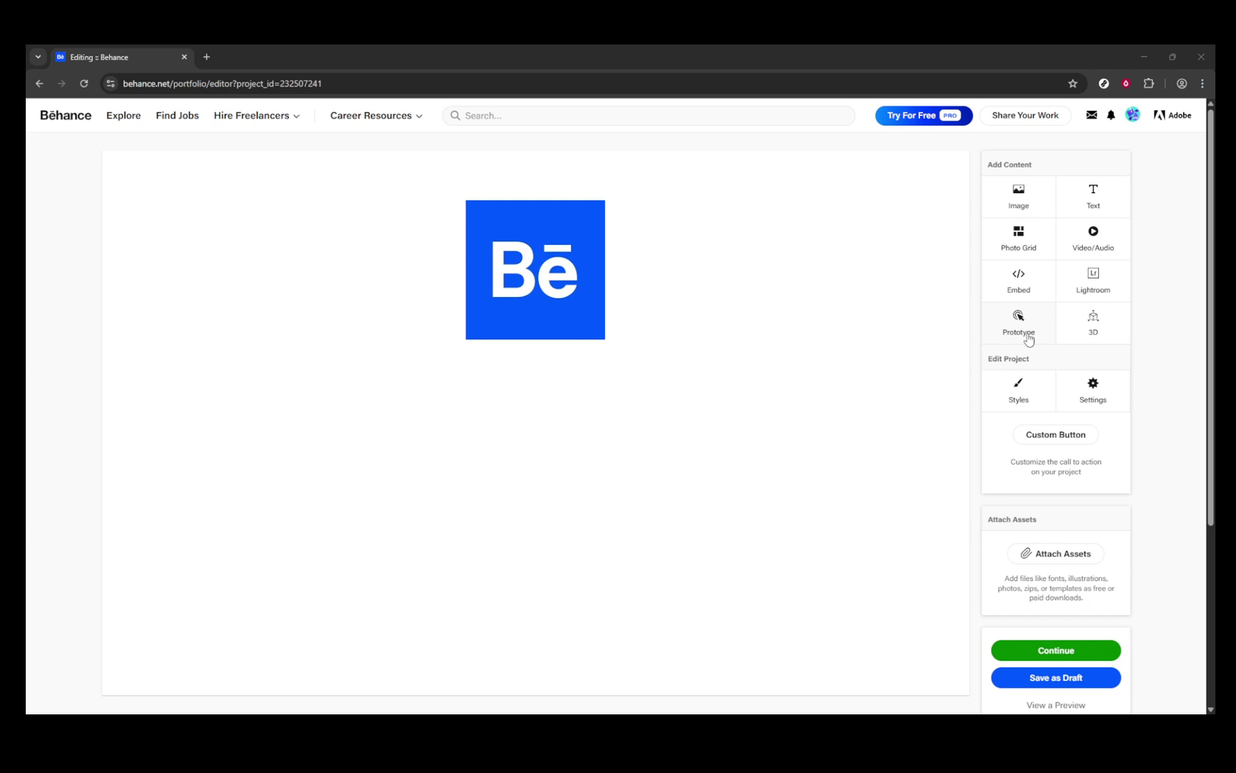
# - Upload the pixel-art vacuum GIF from Pictures as a second image below the Behance logo
pyautogui.click(1018, 193)
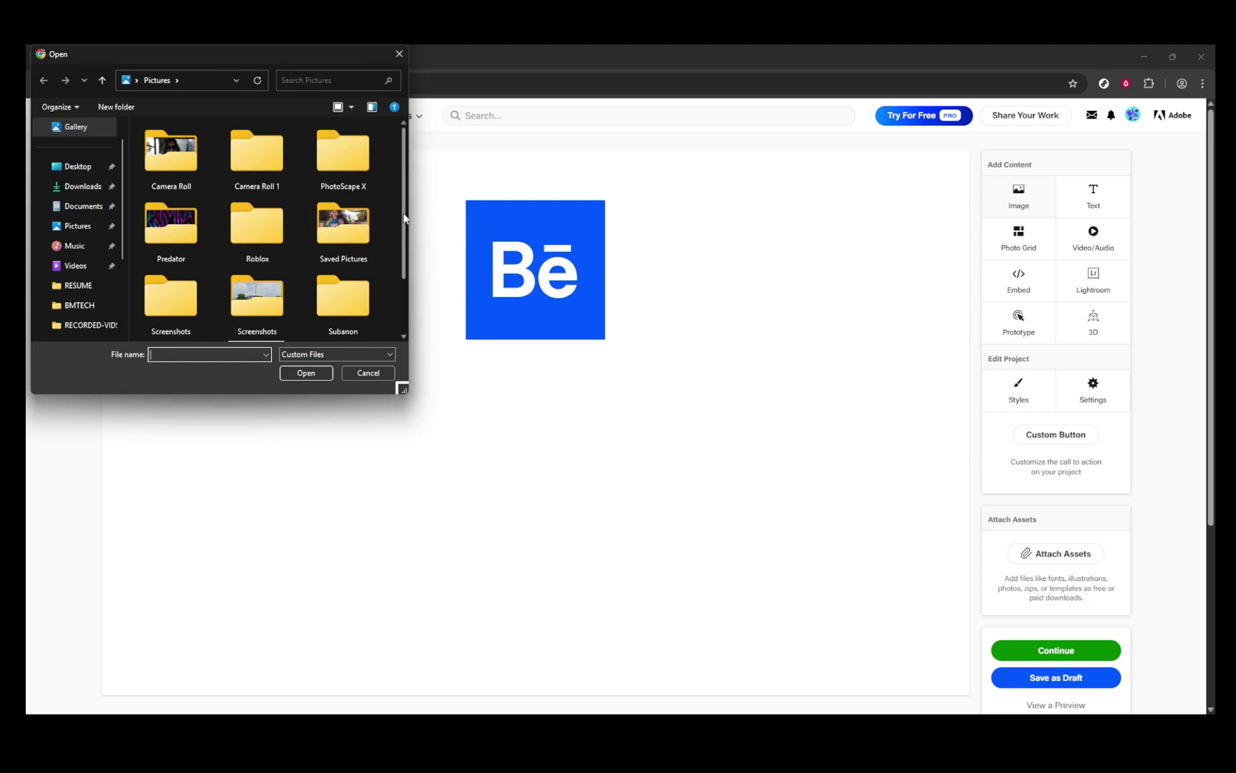
pyautogui.moveTo(405, 219); pyautogui.dragTo(402, 289)
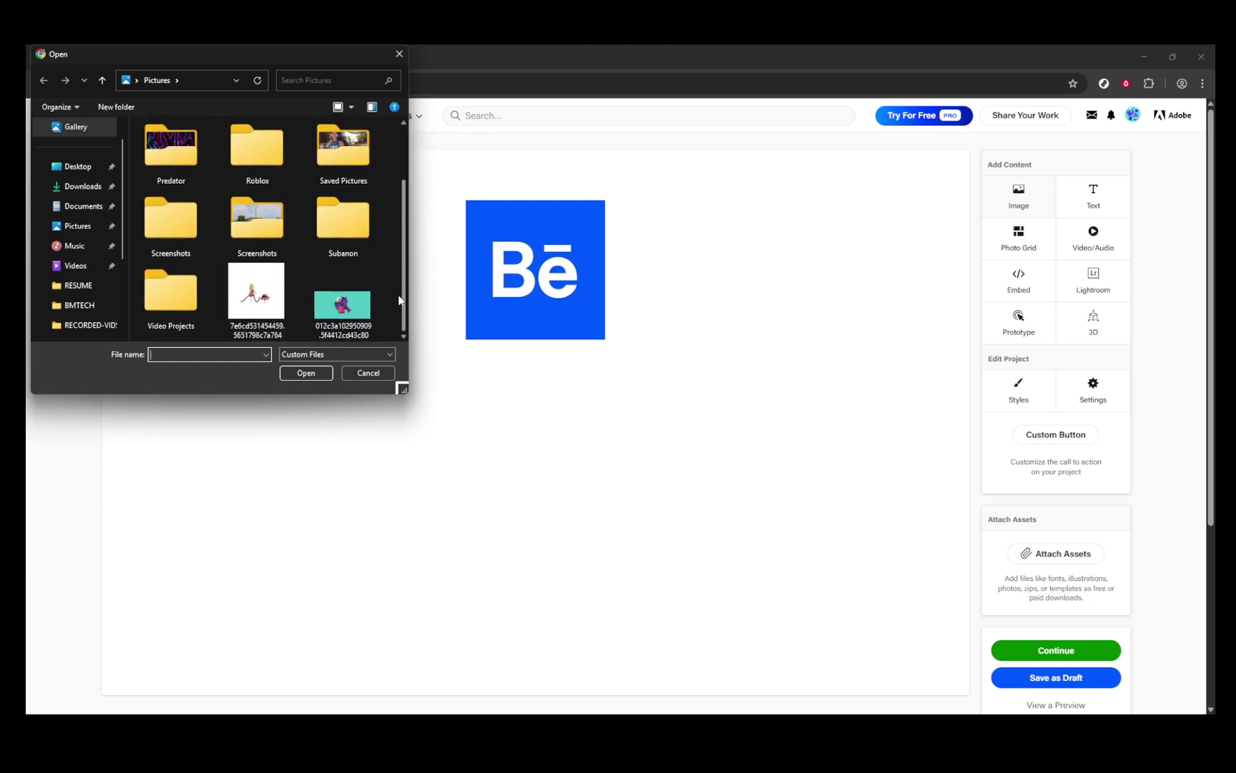
pyautogui.click(257, 300)
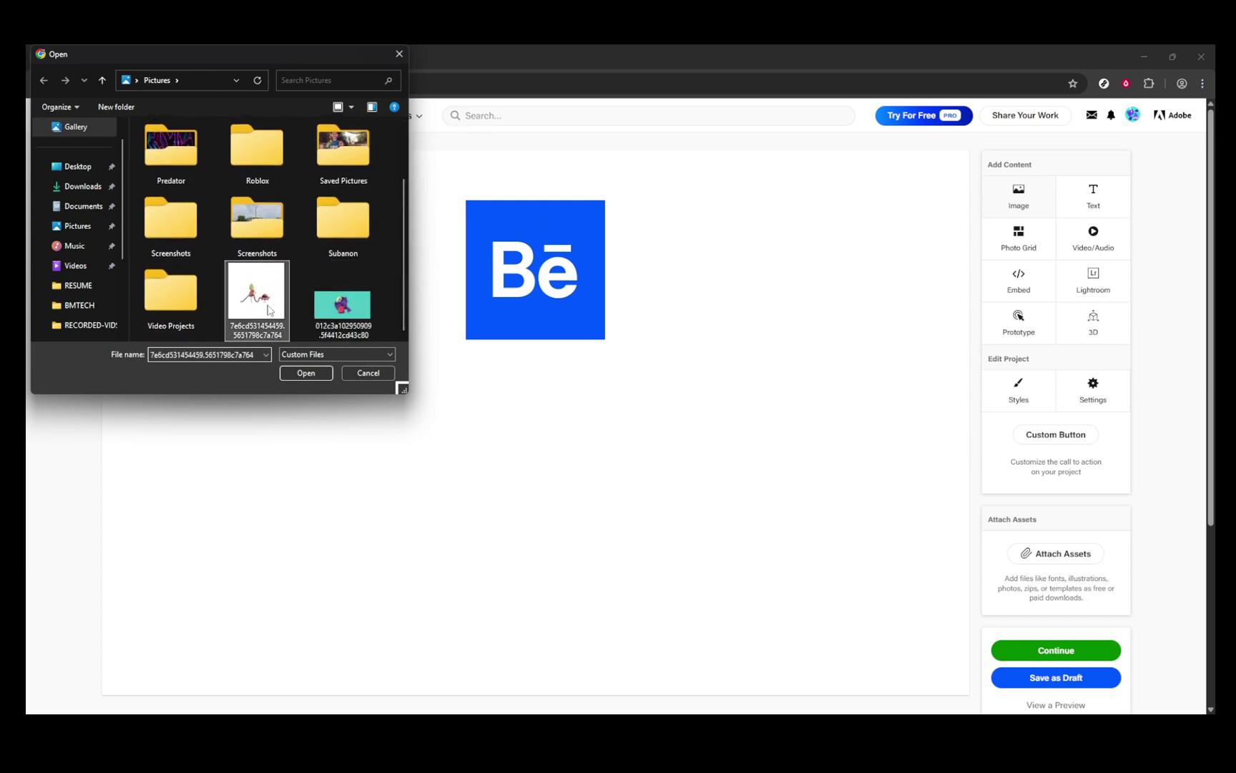
pyautogui.click(305, 372)
pyautogui.scroll(-2, 514, 377)
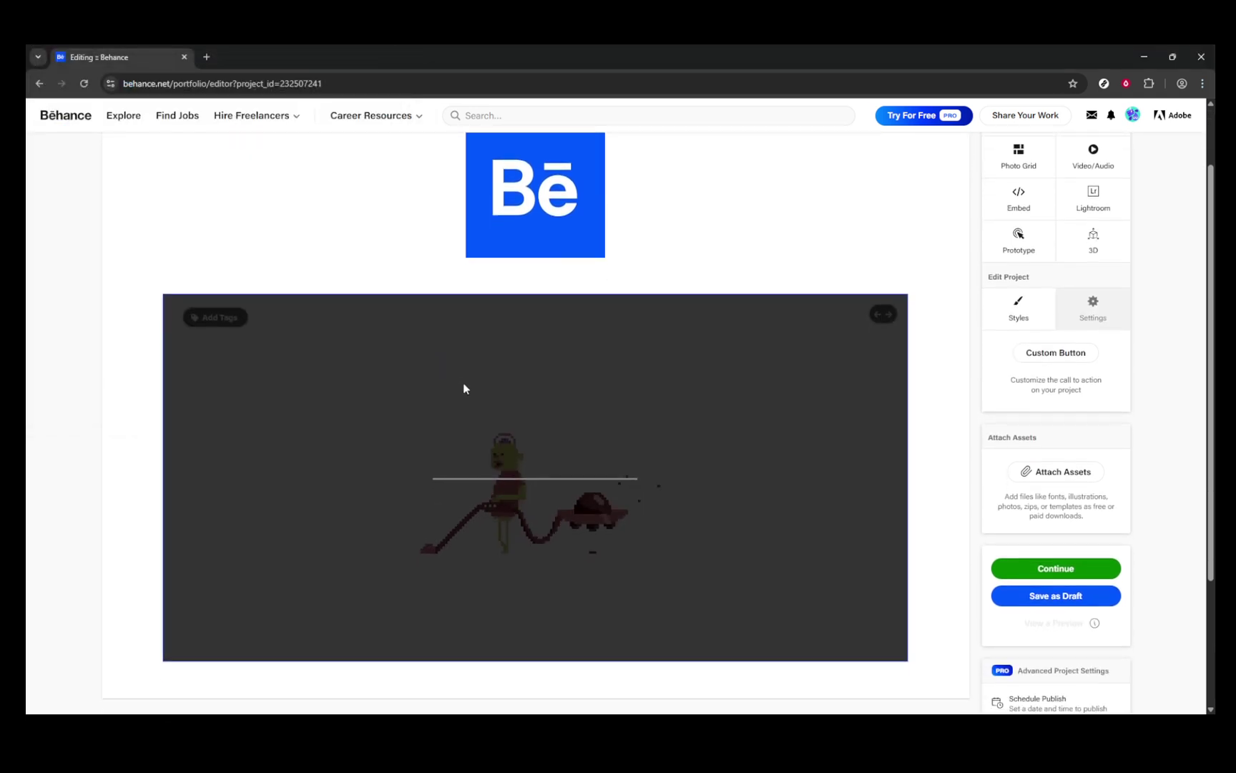
pyautogui.scroll(-1, 513, 376)
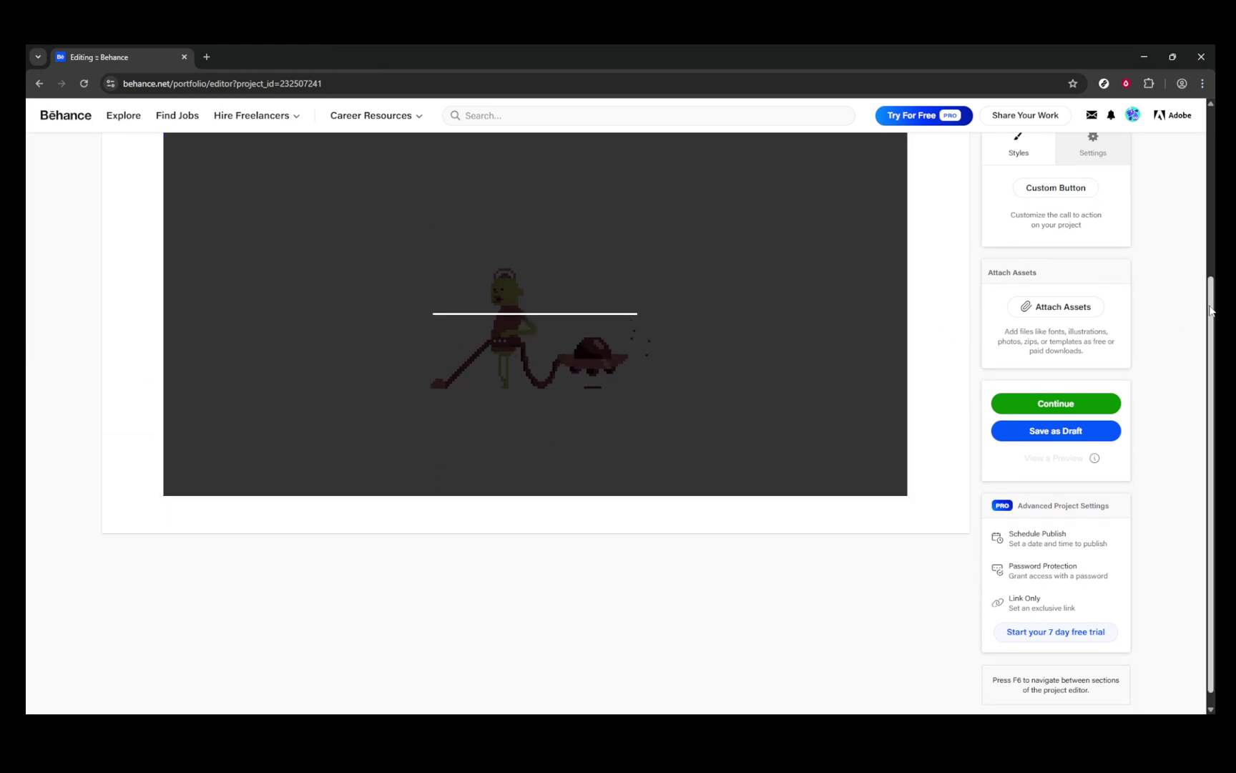
pyautogui.moveTo(1211, 311); pyautogui.dragTo(1215, 275)
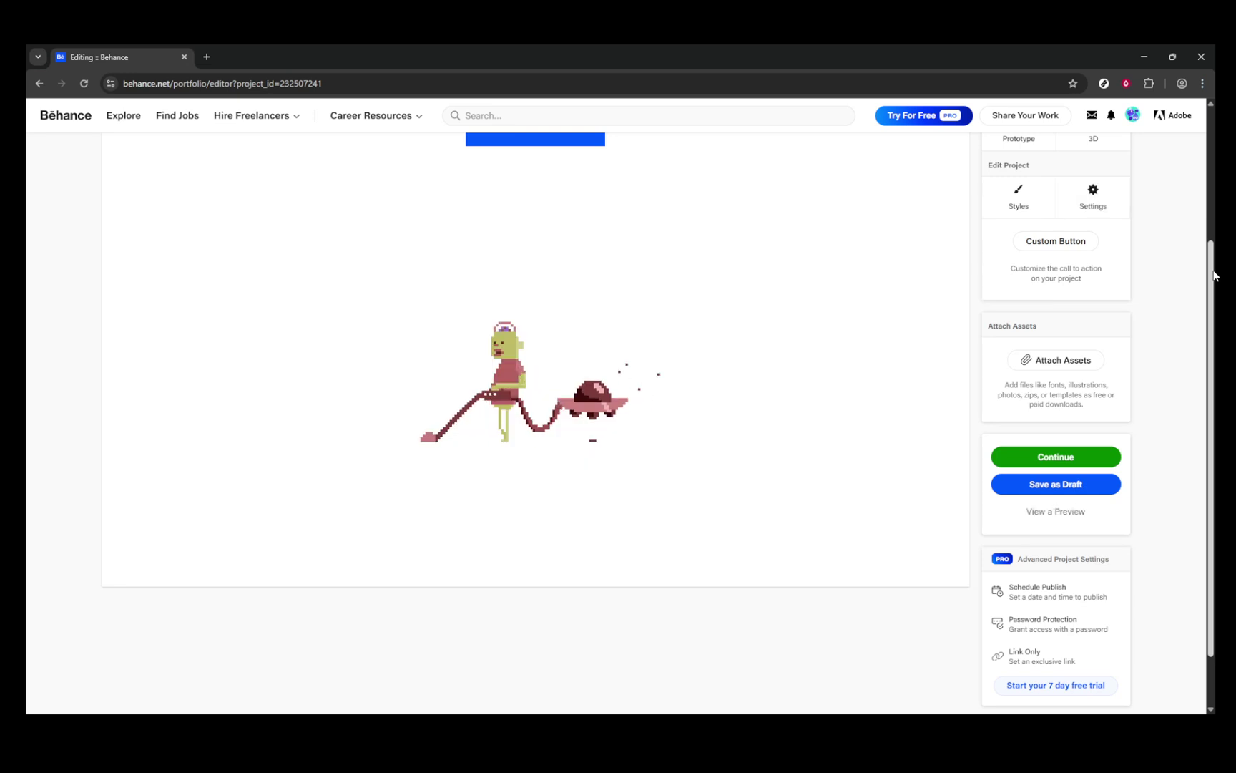
pyautogui.moveTo(1215, 276)
pyautogui.mouseDown()
pyautogui.moveTo(1216, 146)
pyautogui.moveTo(1215, 169)
pyautogui.mouseUp()
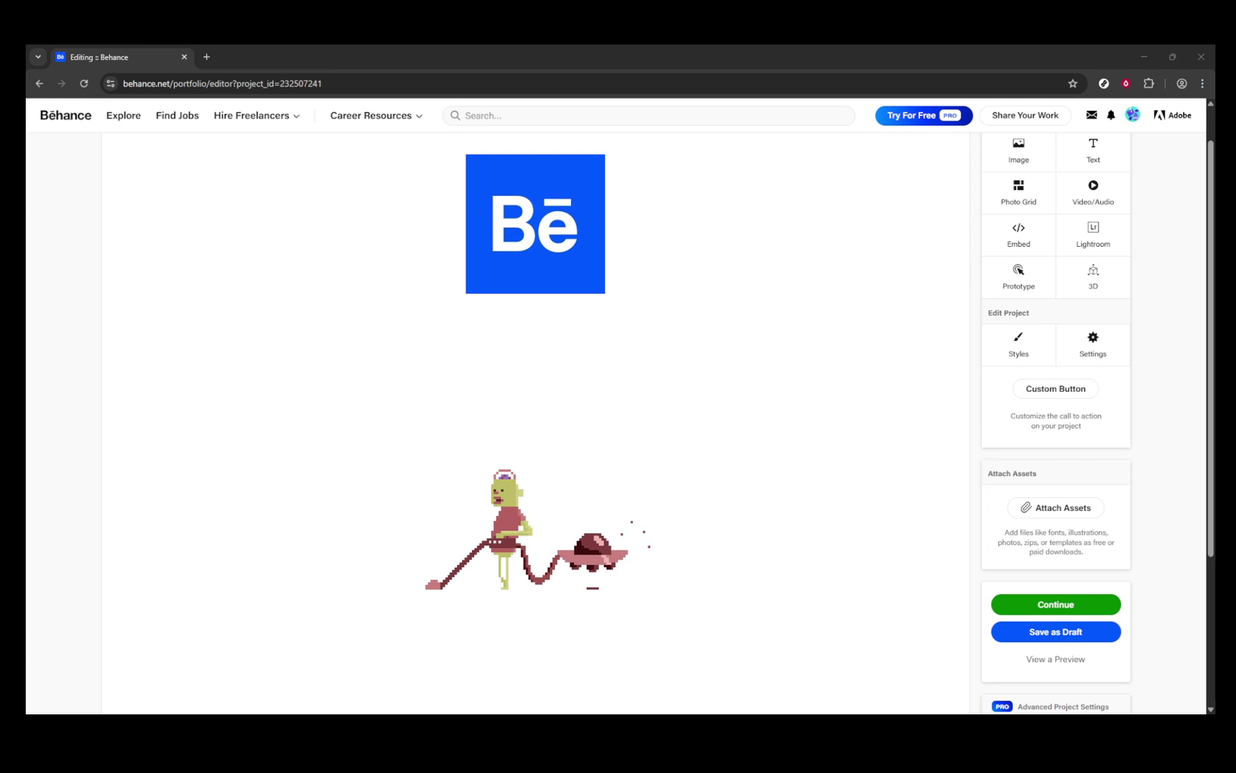
pyautogui.press('super+e')
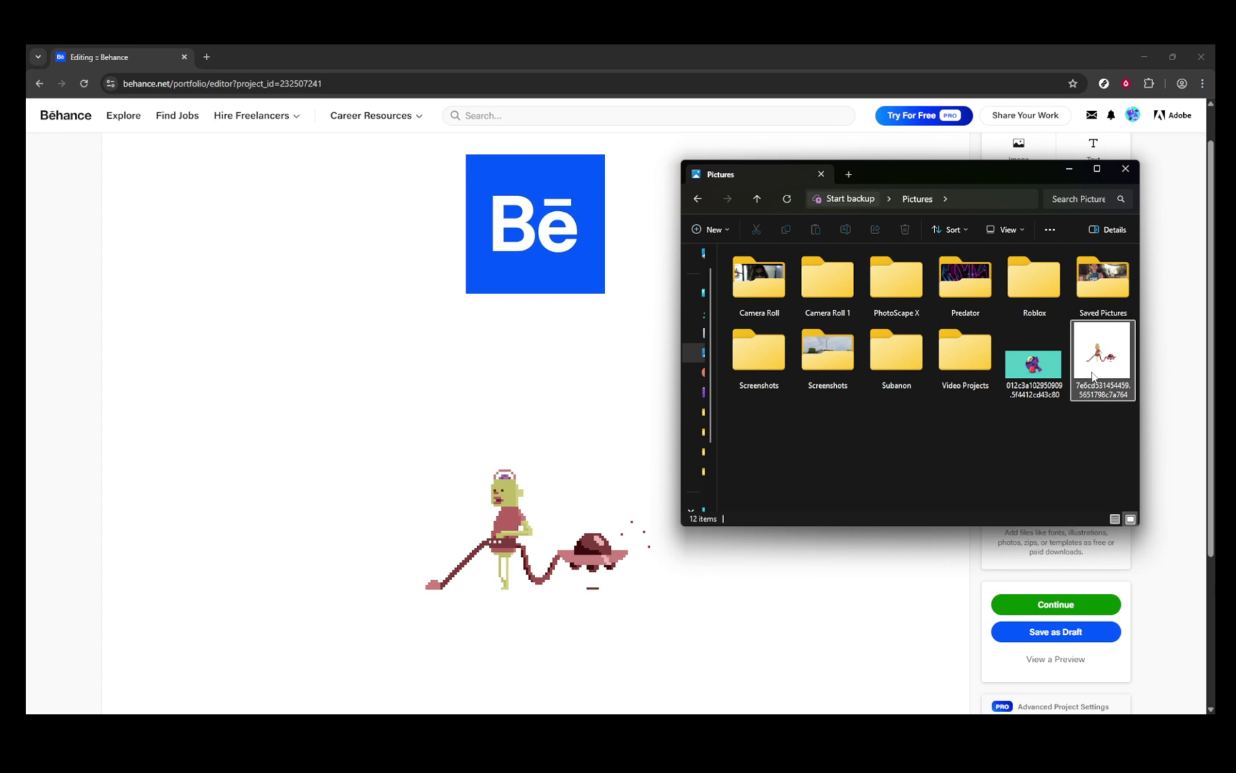
pyautogui.moveTo(1102, 352)
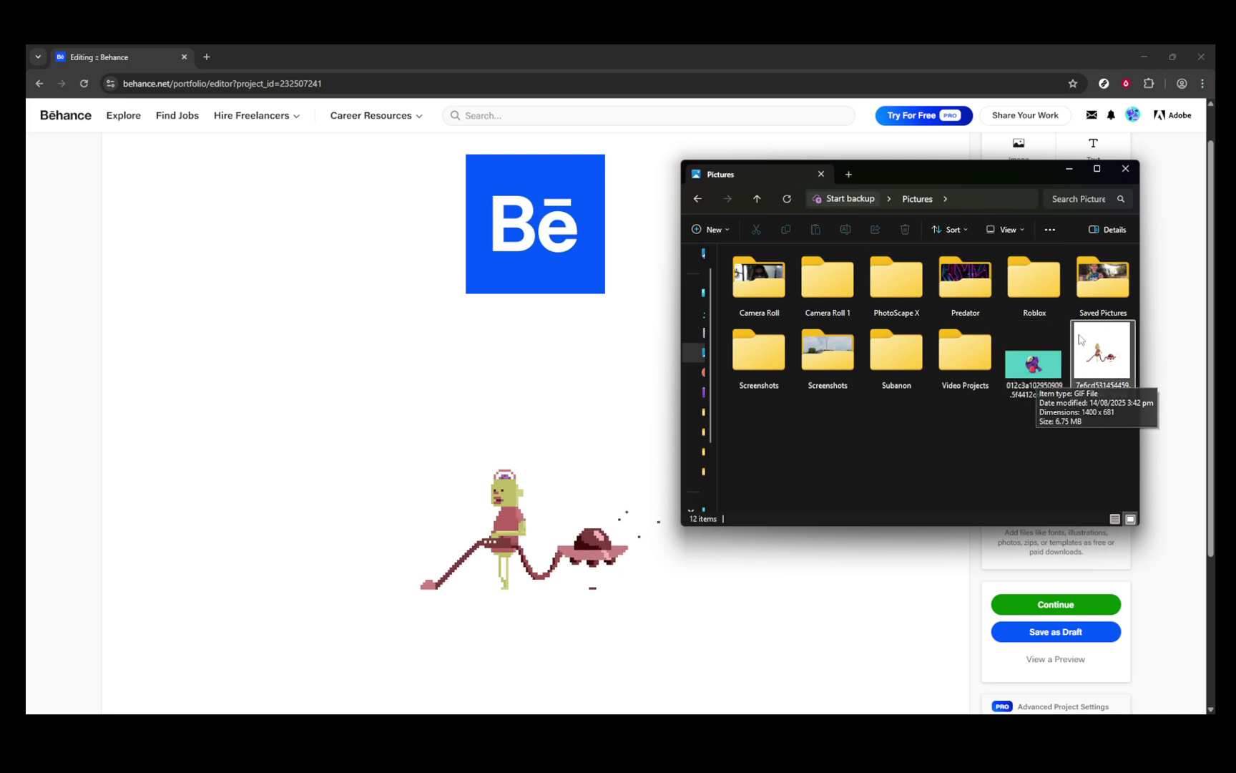
pyautogui.click(1072, 171)
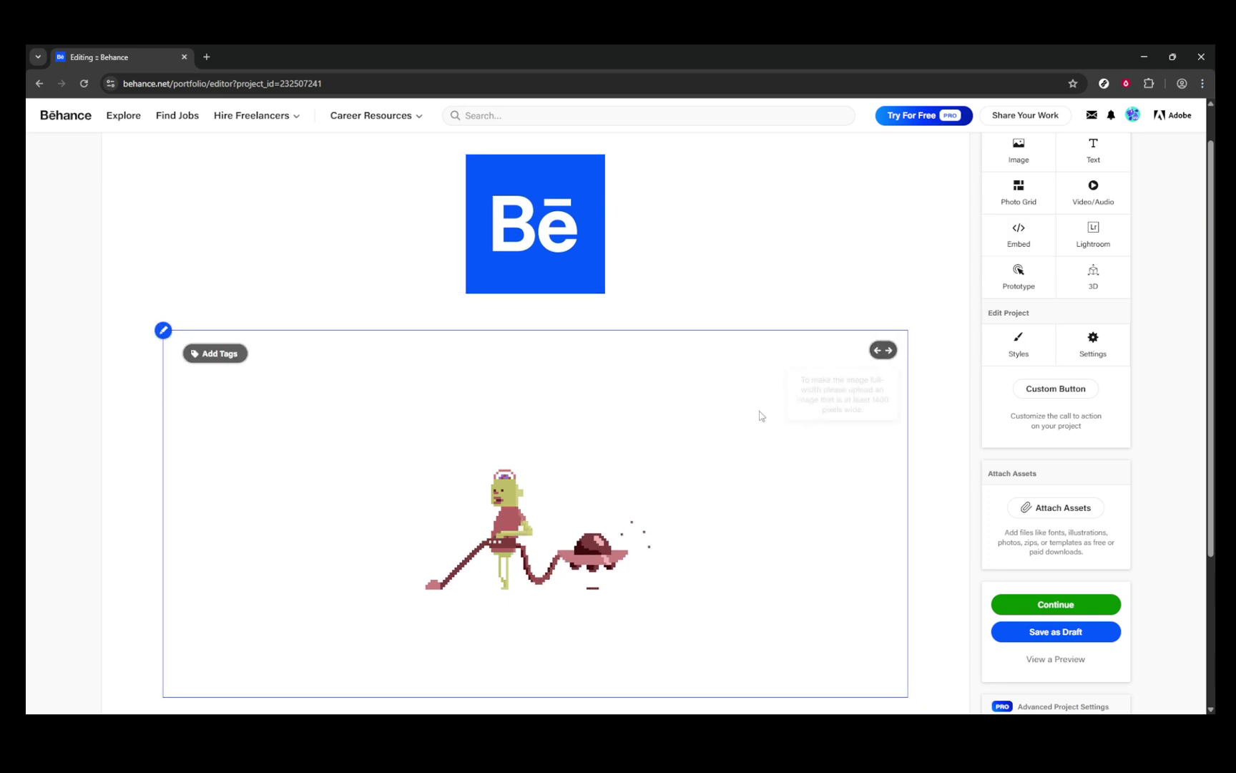
pyautogui.moveTo(535, 522)
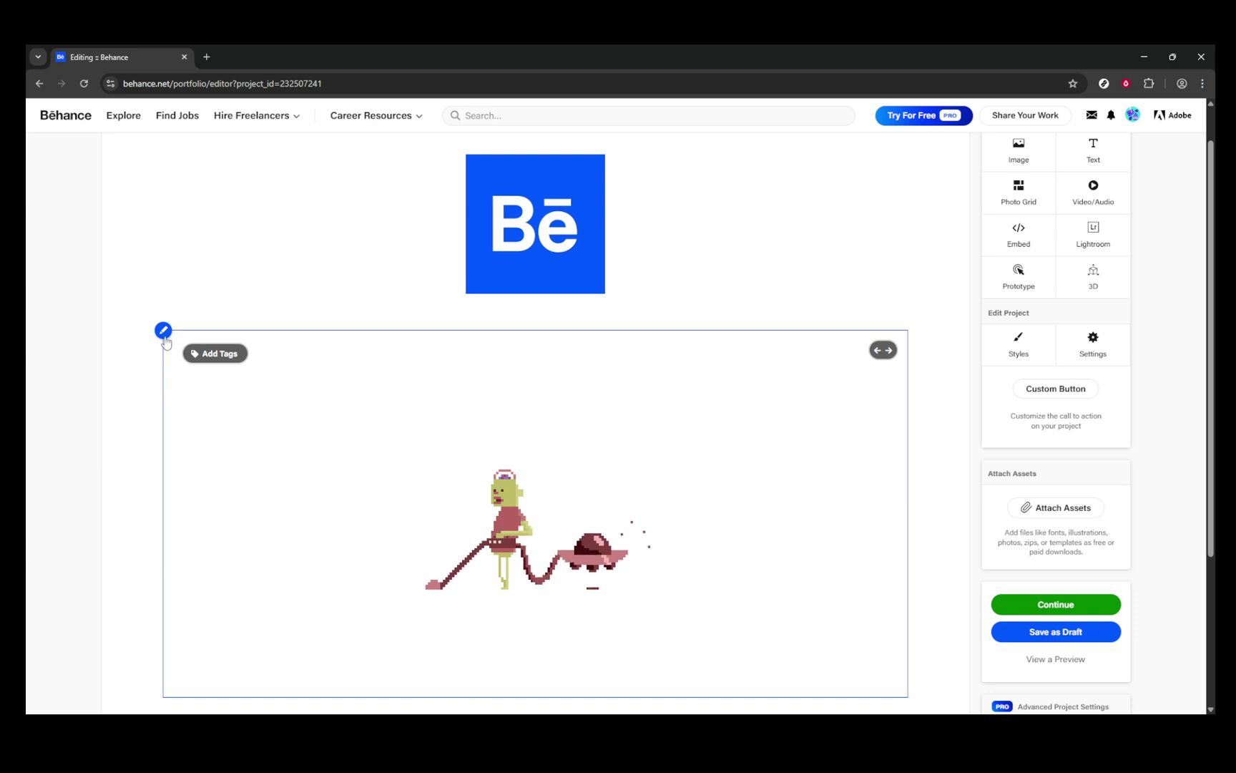
pyautogui.click(165, 332)
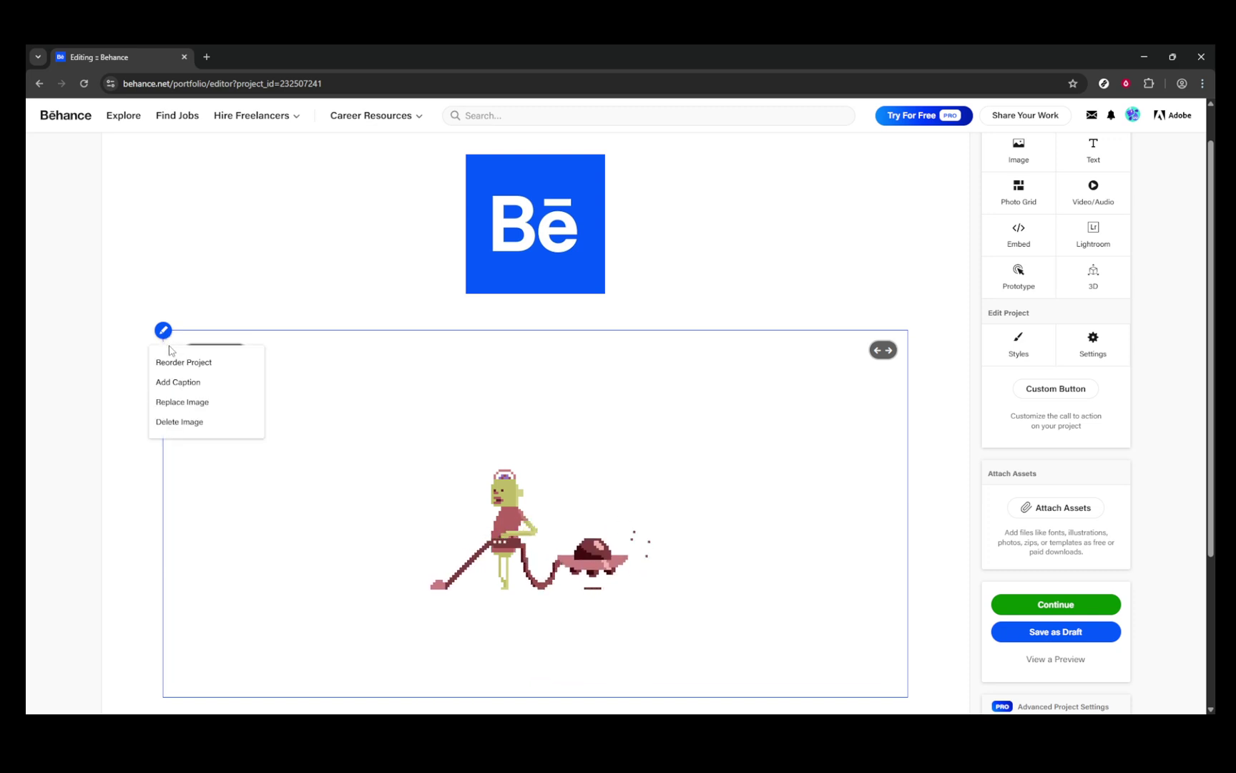
pyautogui.click(183, 361)
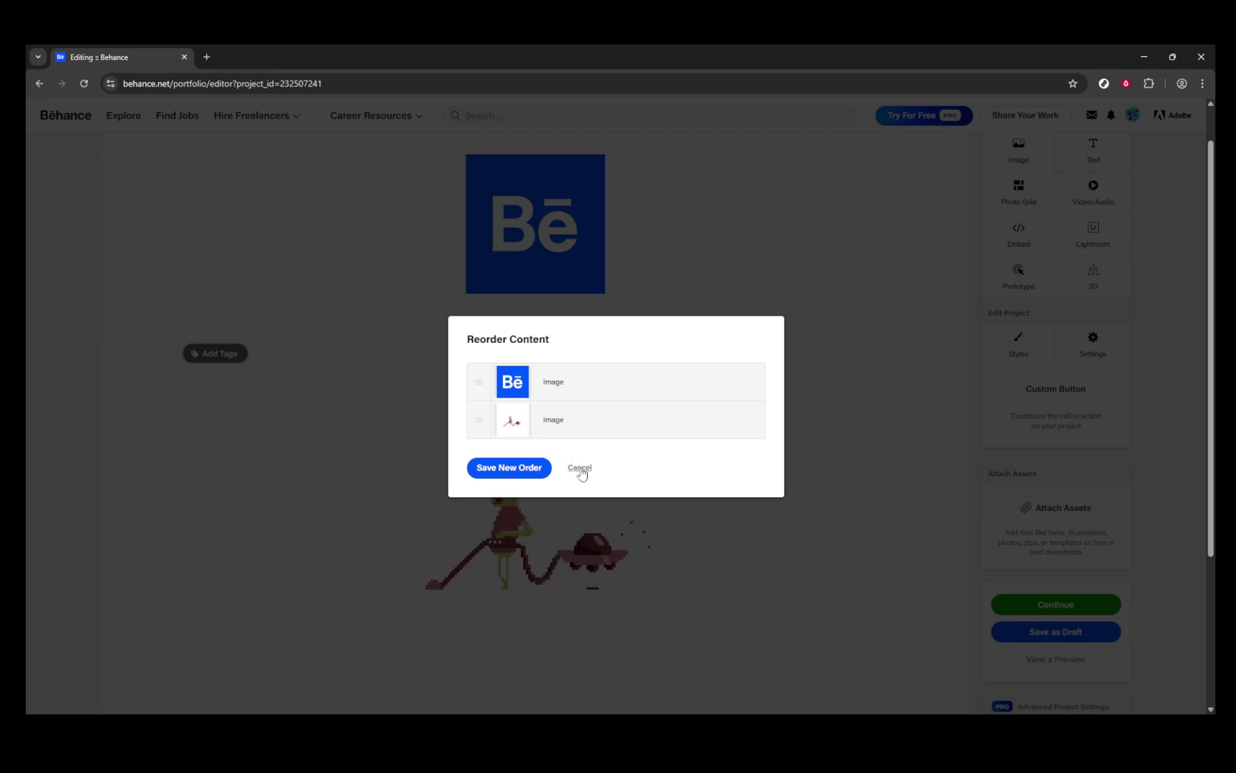
pyautogui.click(581, 468)
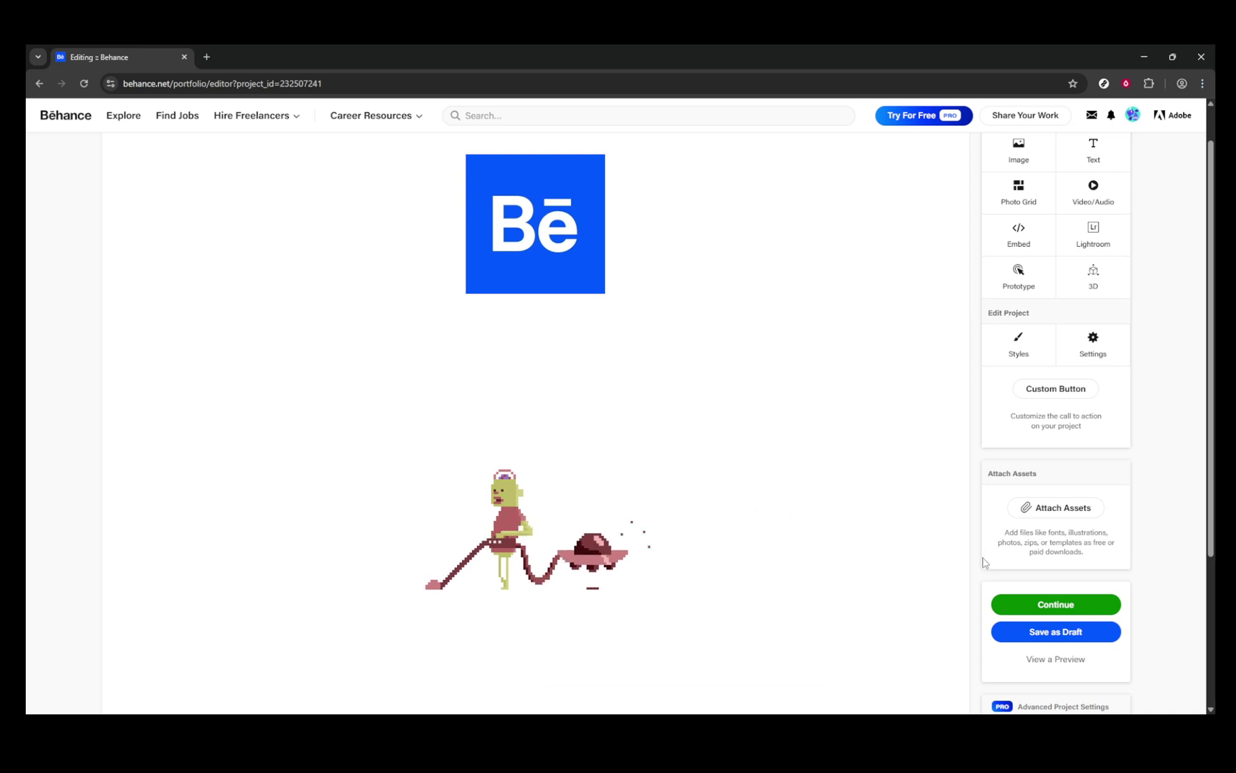
# - Continue to the project settings and save the project as a draft
pyautogui.click(1027, 604)
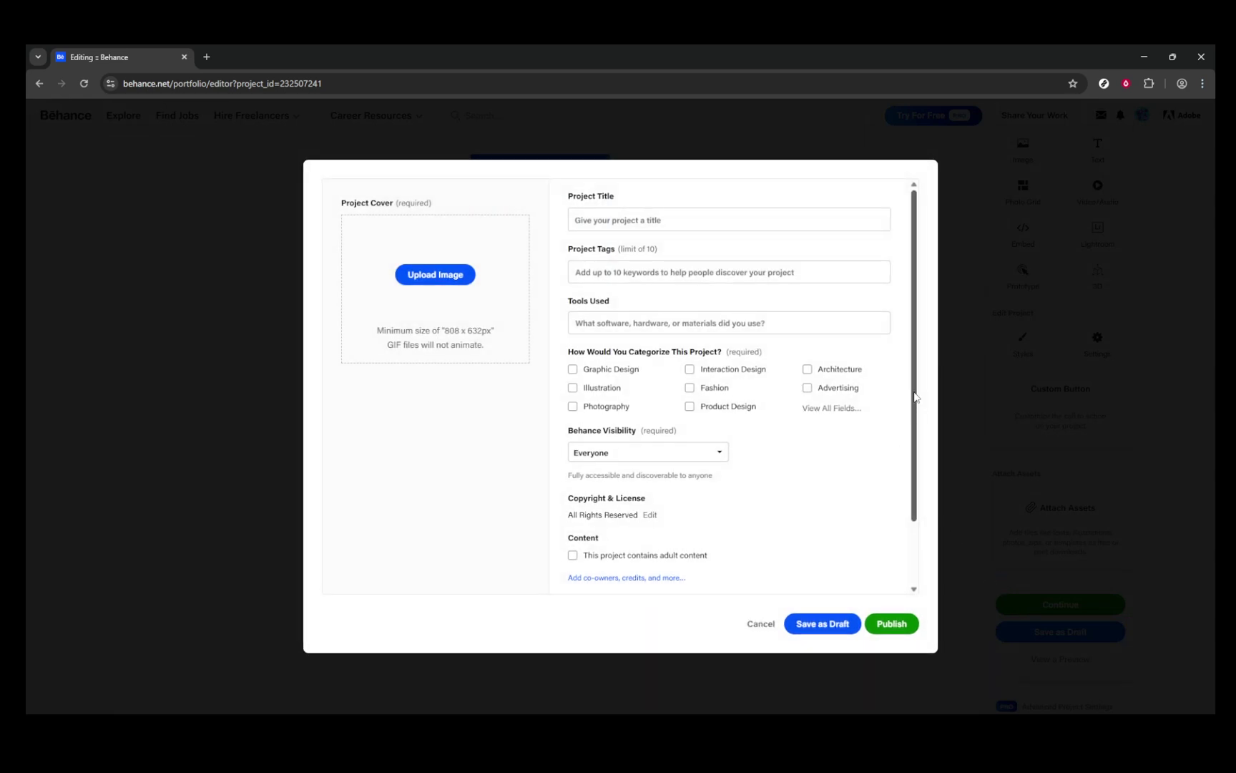
pyautogui.moveTo(916, 396); pyautogui.dragTo(906, 463)
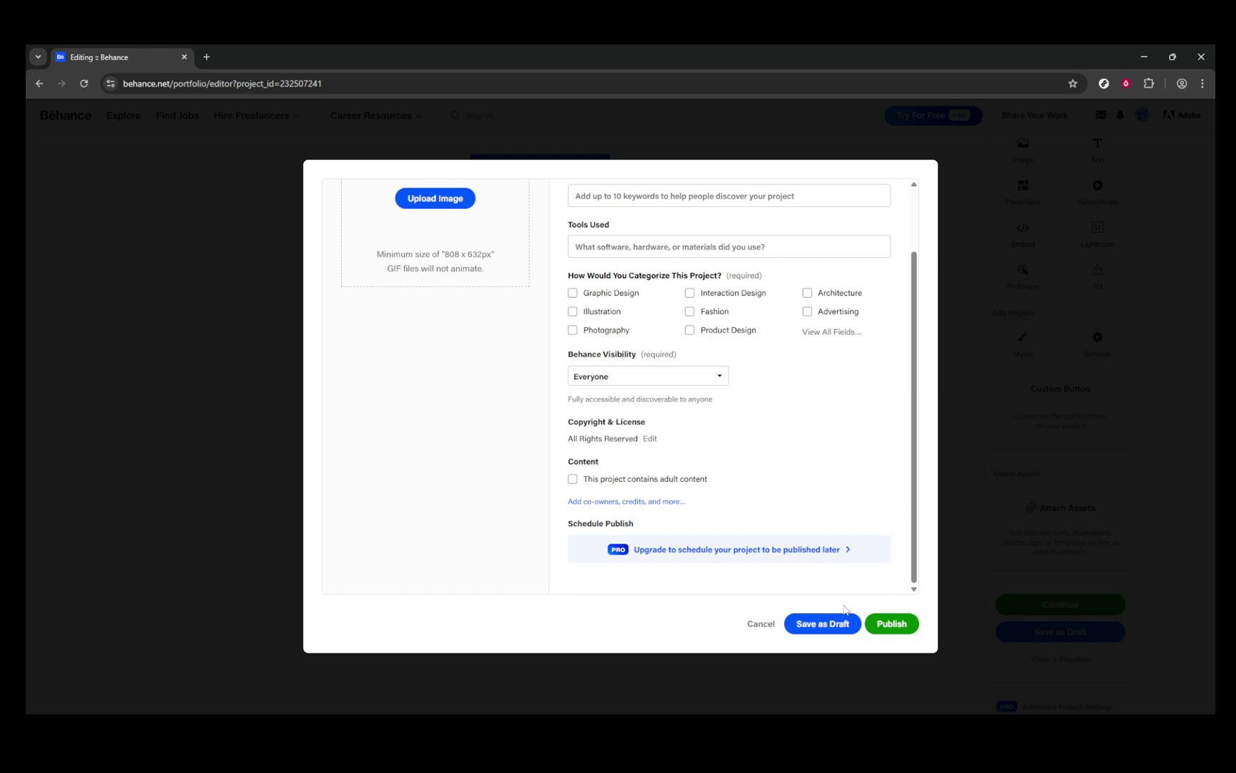
pyautogui.click(834, 626)
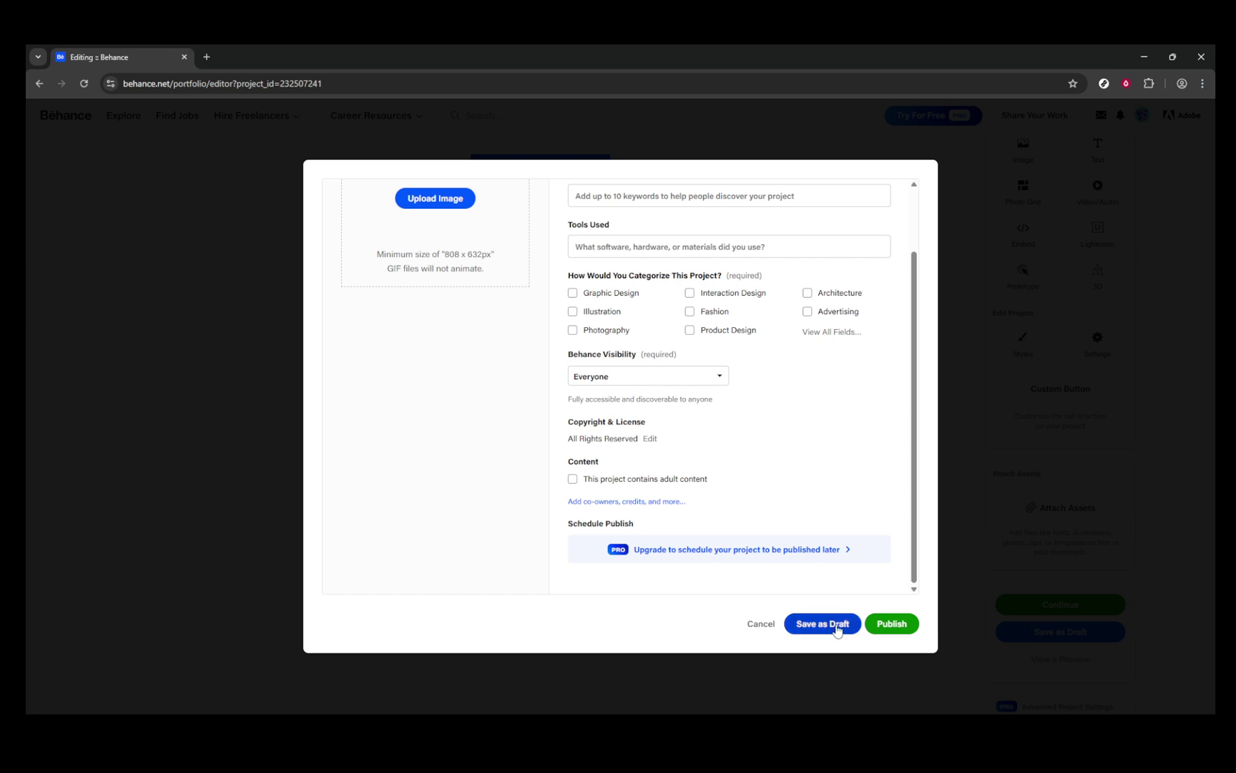